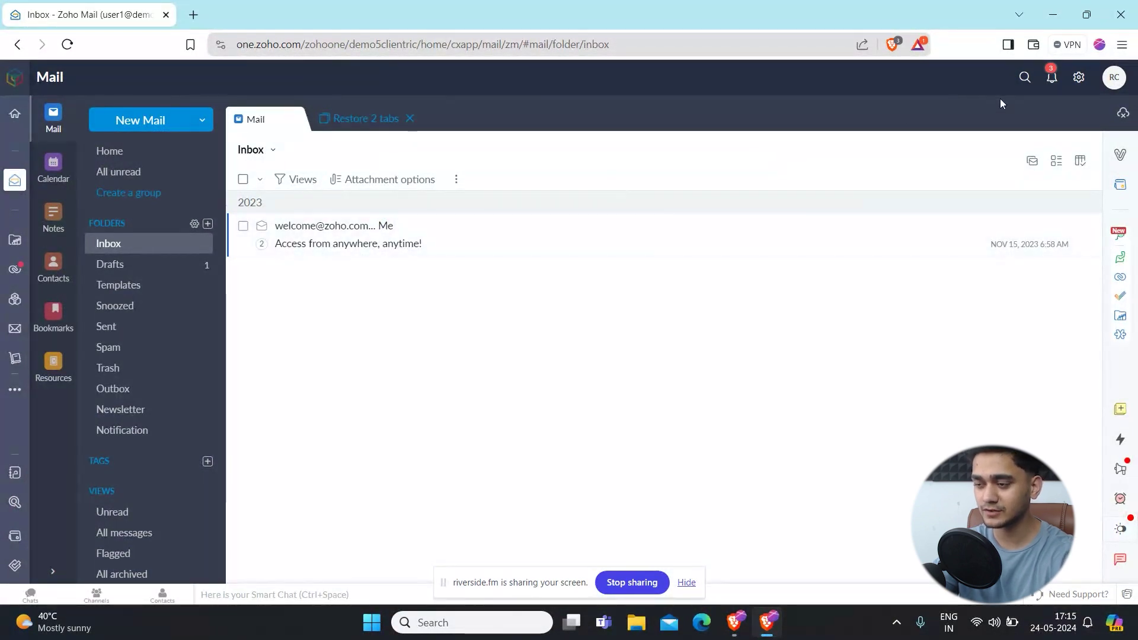
Open the Out of office page from the mail settings sidebar.
left_click(1078, 77)
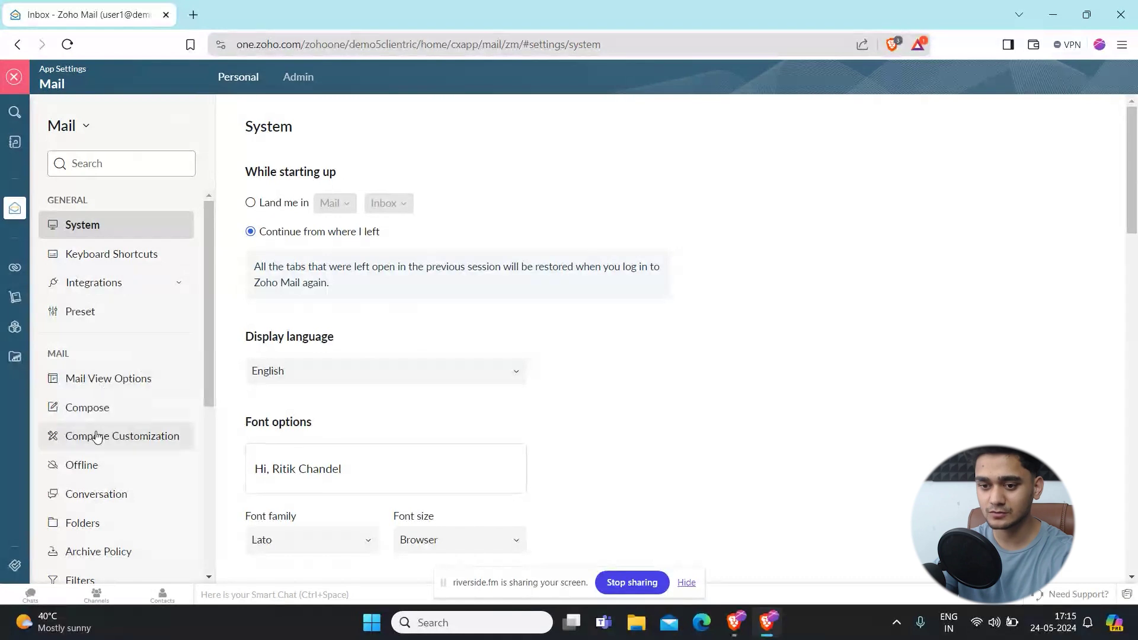
scroll(96, 436, "down", 2)
scroll(77, 364, "down", 3)
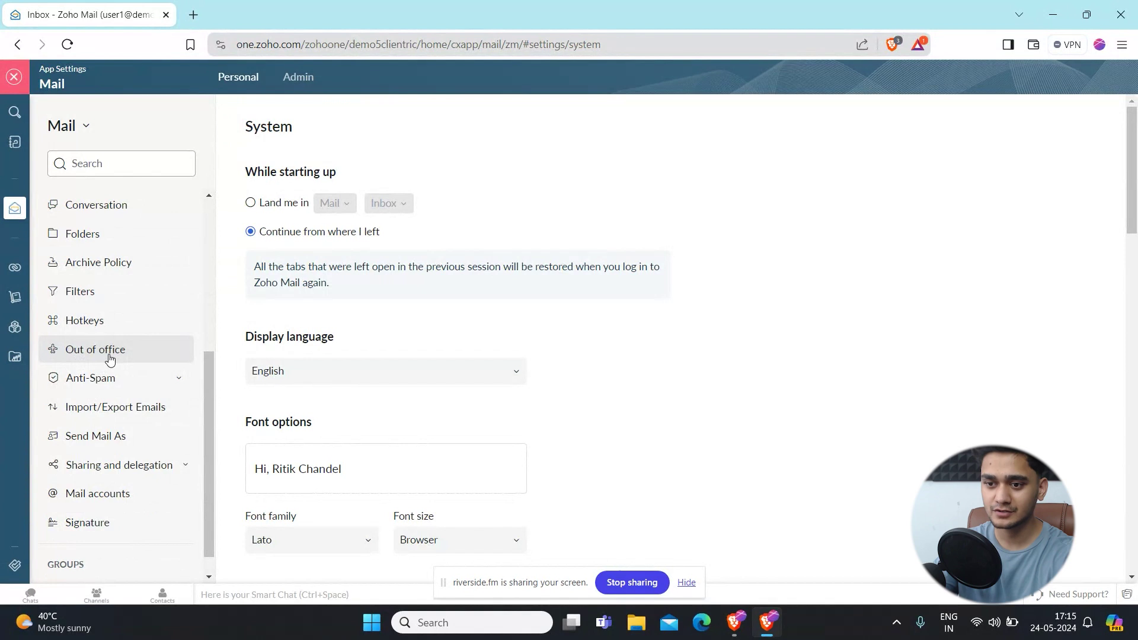
left_click(109, 359)
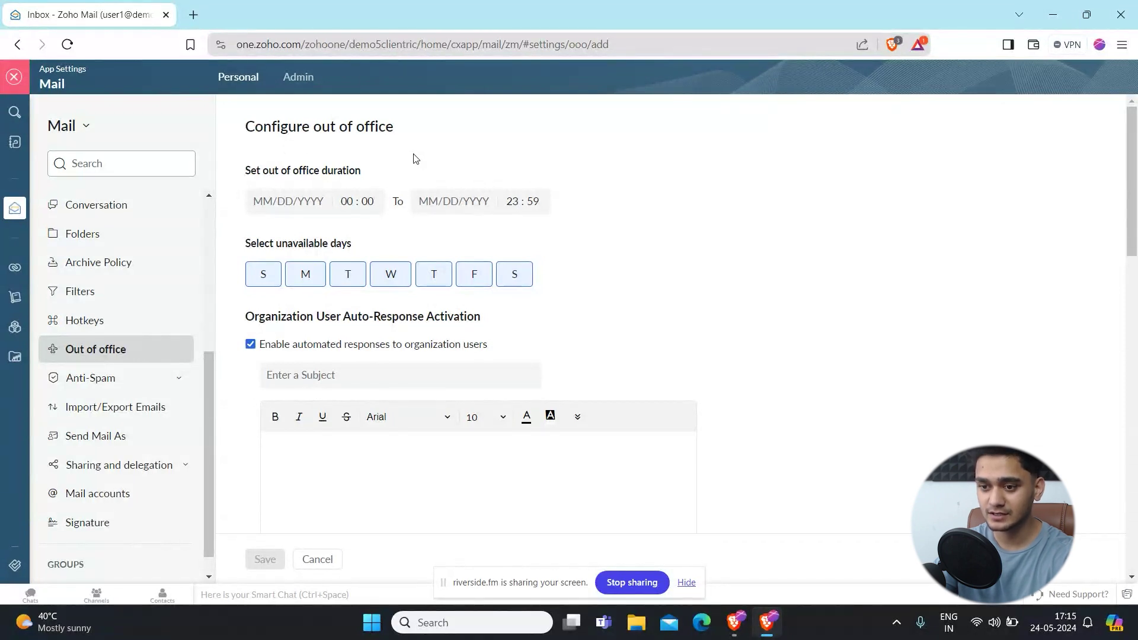
left_click(292, 204)
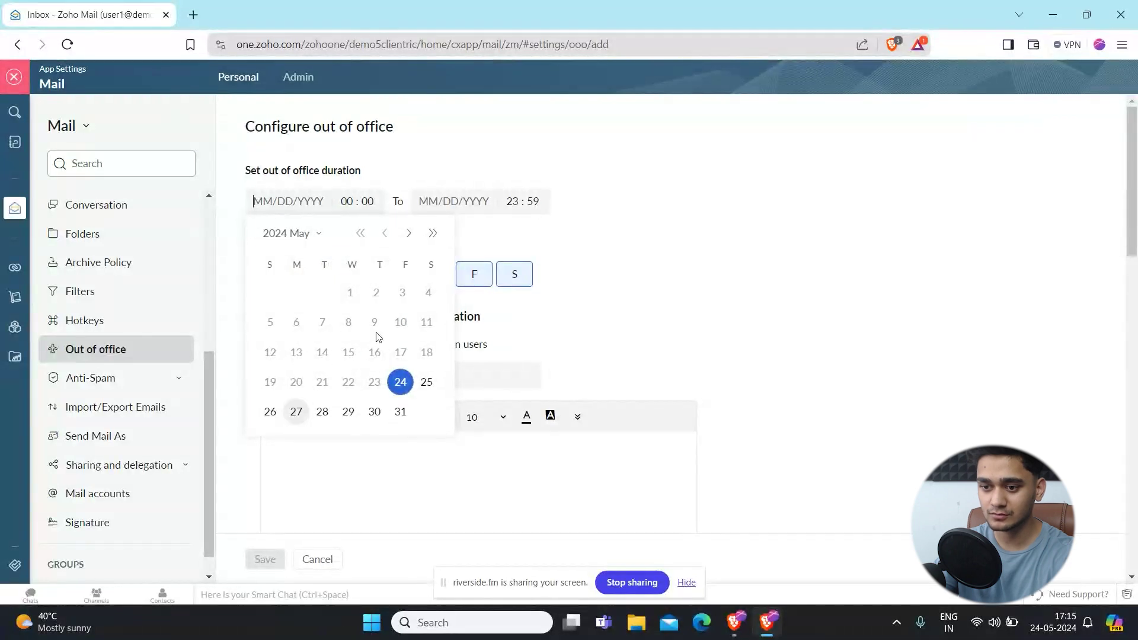
Set the out-of-office duration from 06/10/2024 to 06/20/2024.
left_click(408, 234)
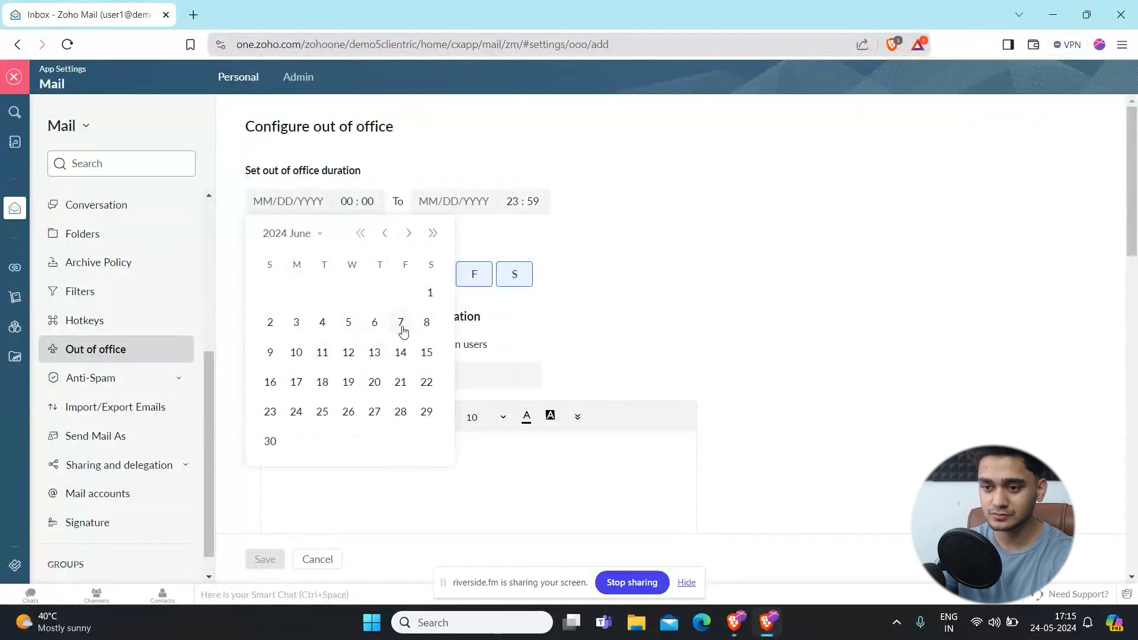
left_click(299, 355)
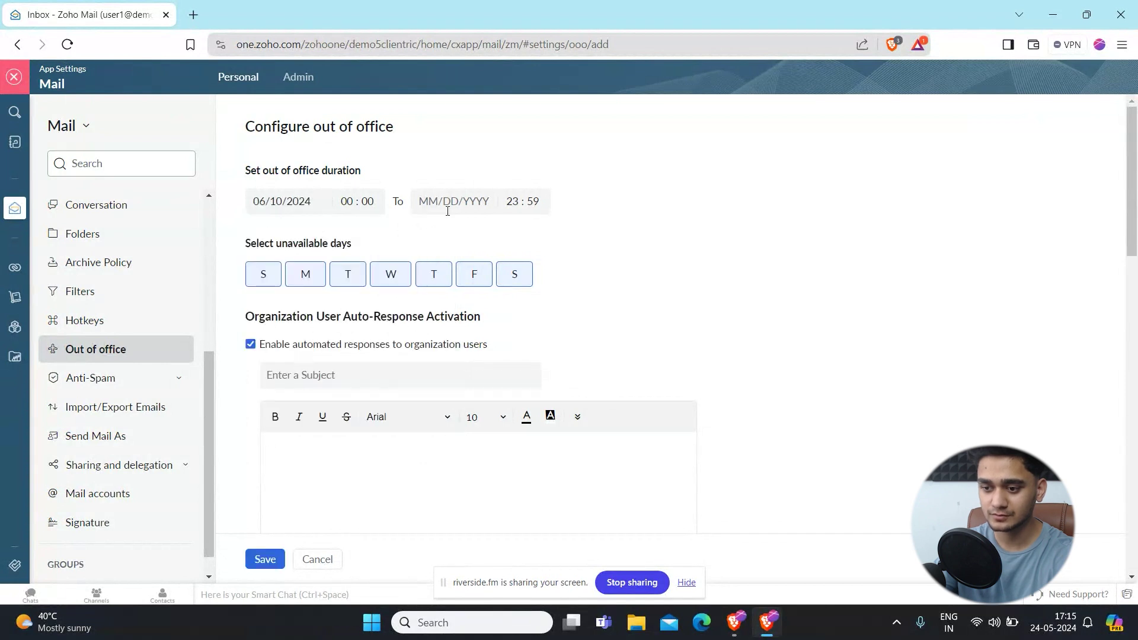
left_click(447, 211)
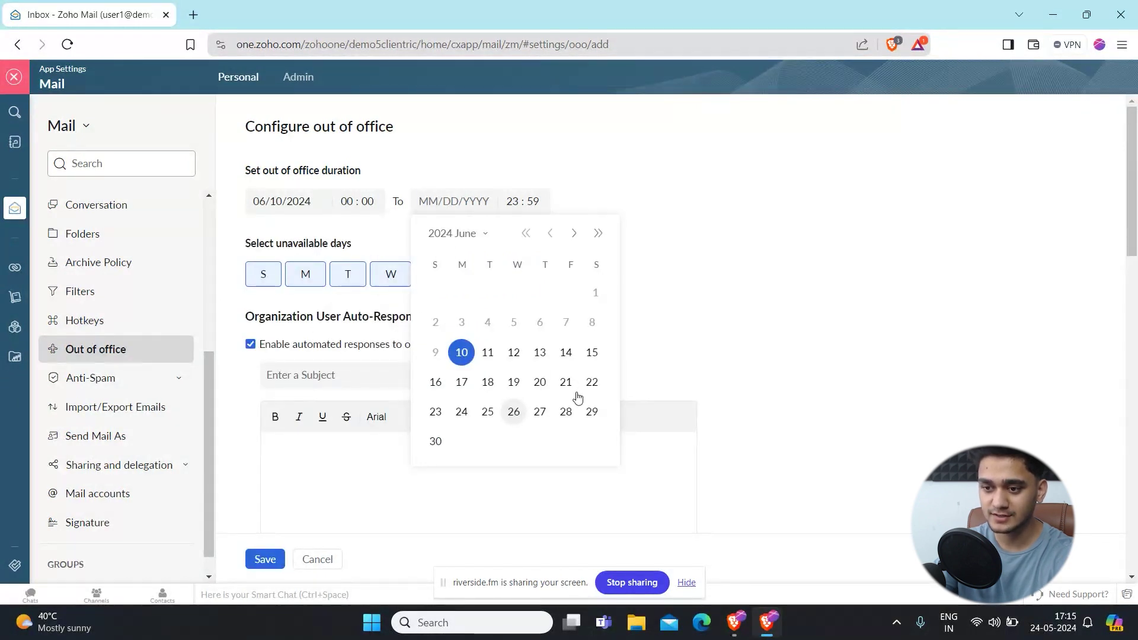
left_click(539, 382)
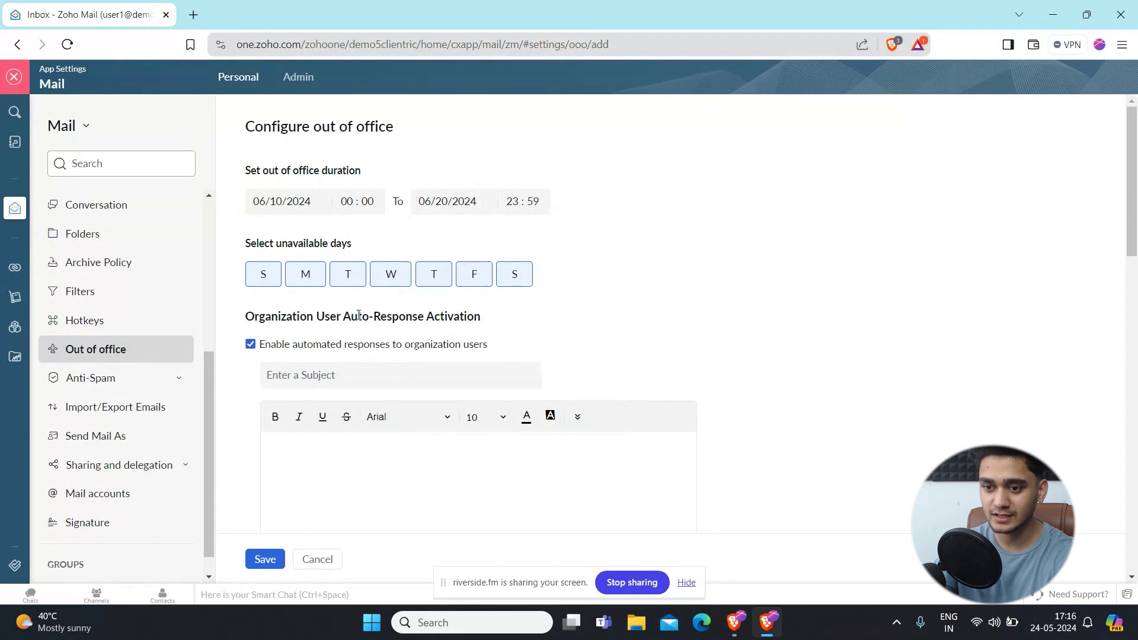
scroll(367, 311, "down", 1)
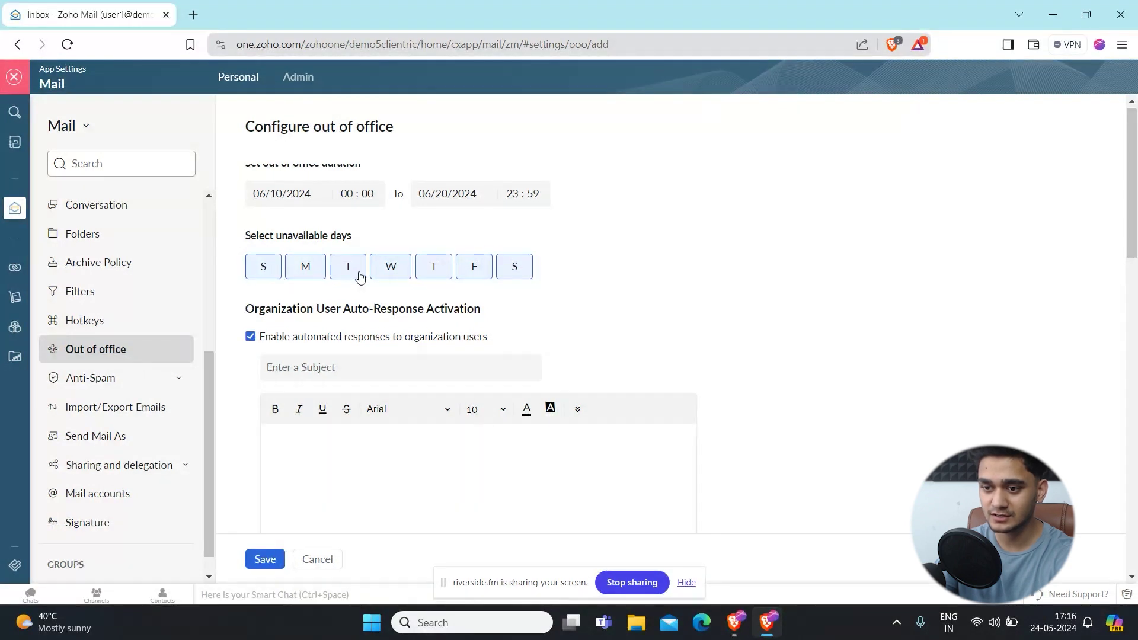
scroll(521, 288, "down", 1)
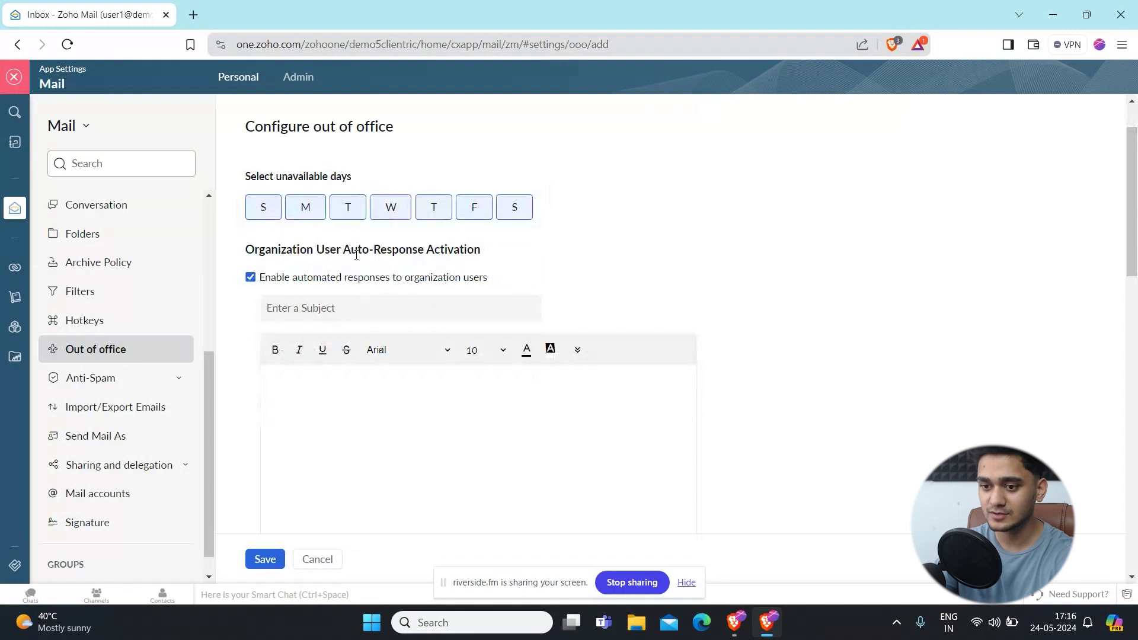
scroll(298, 276, "down", 1)
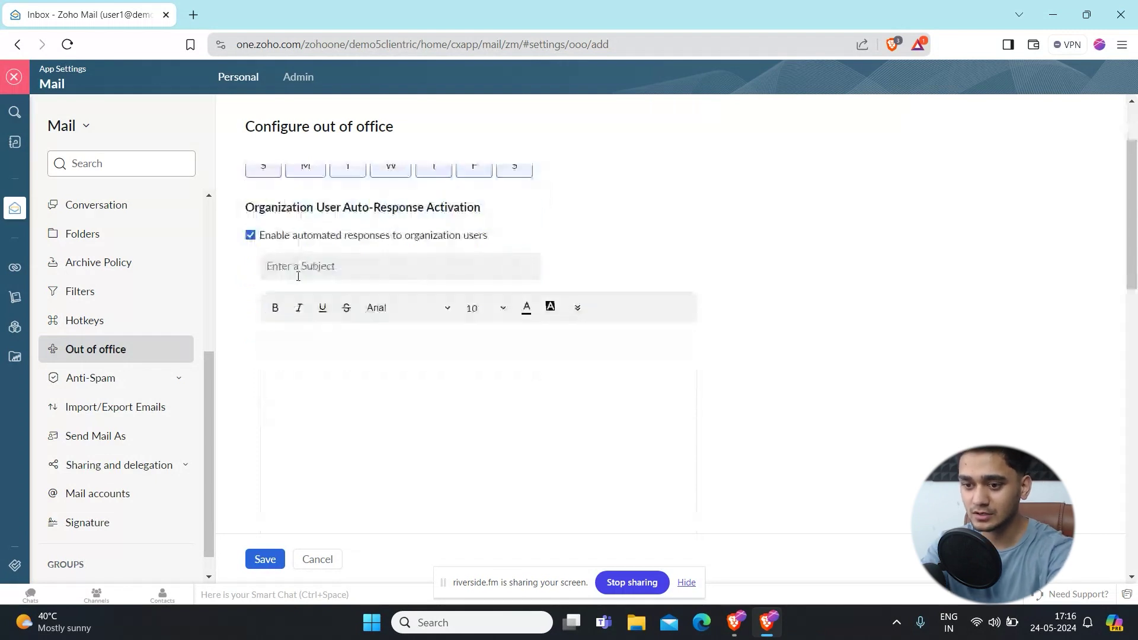
left_click(298, 275)
Enter subject 'On a Vacation' and message 'Hi Team,' / 'This is to inform that I will be out of office'.
type("On")
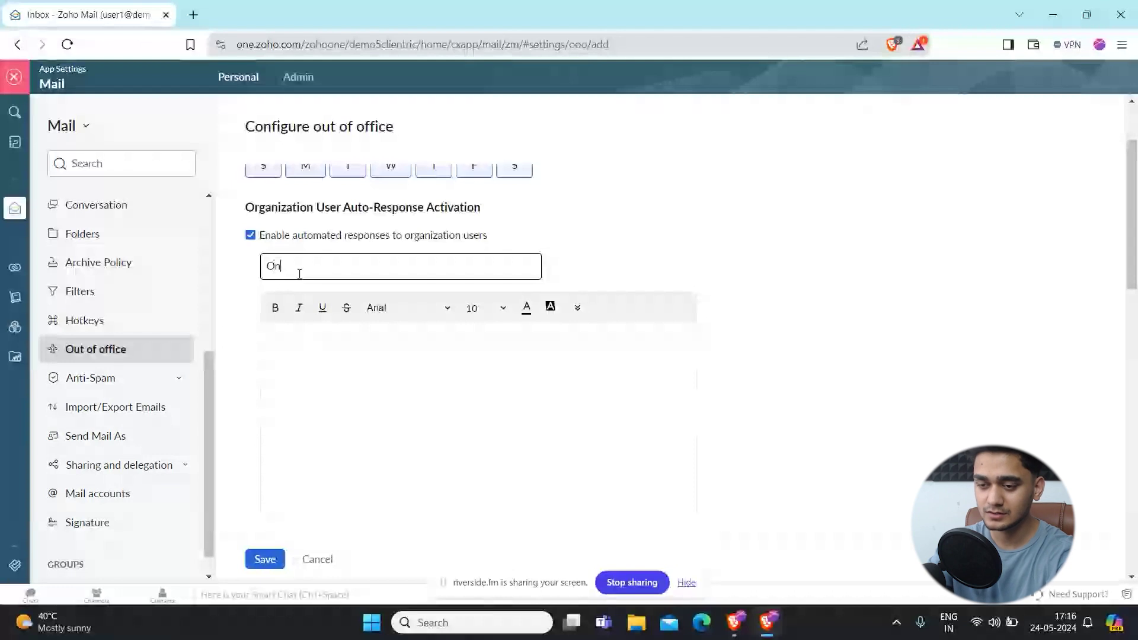
type(" a Vacation")
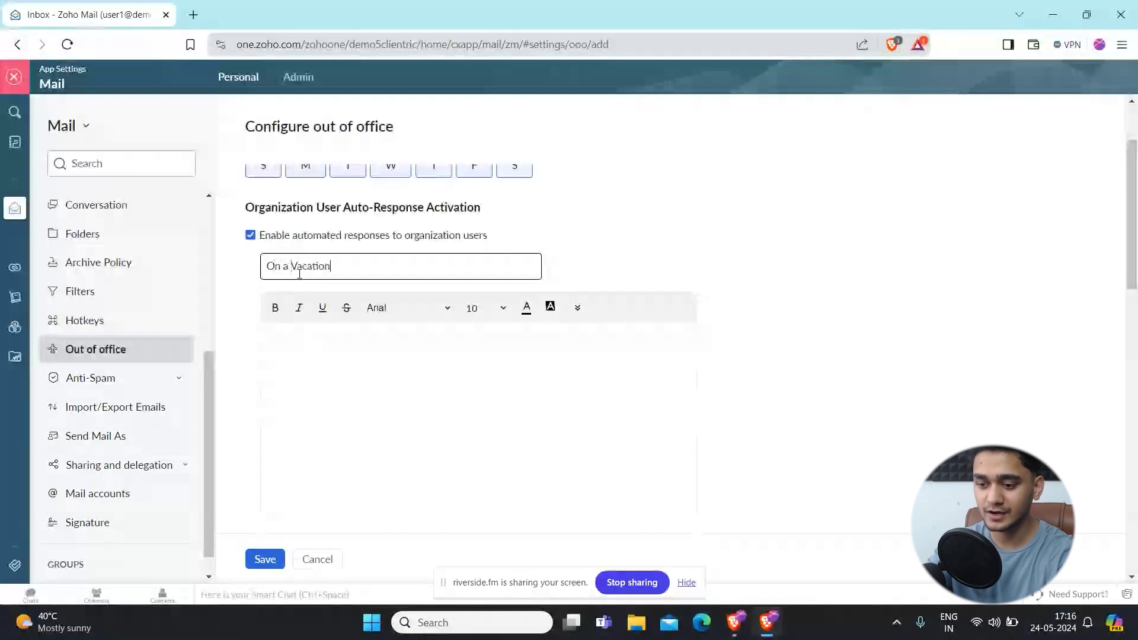
left_click(308, 343)
scroll(419, 355, "up", 1)
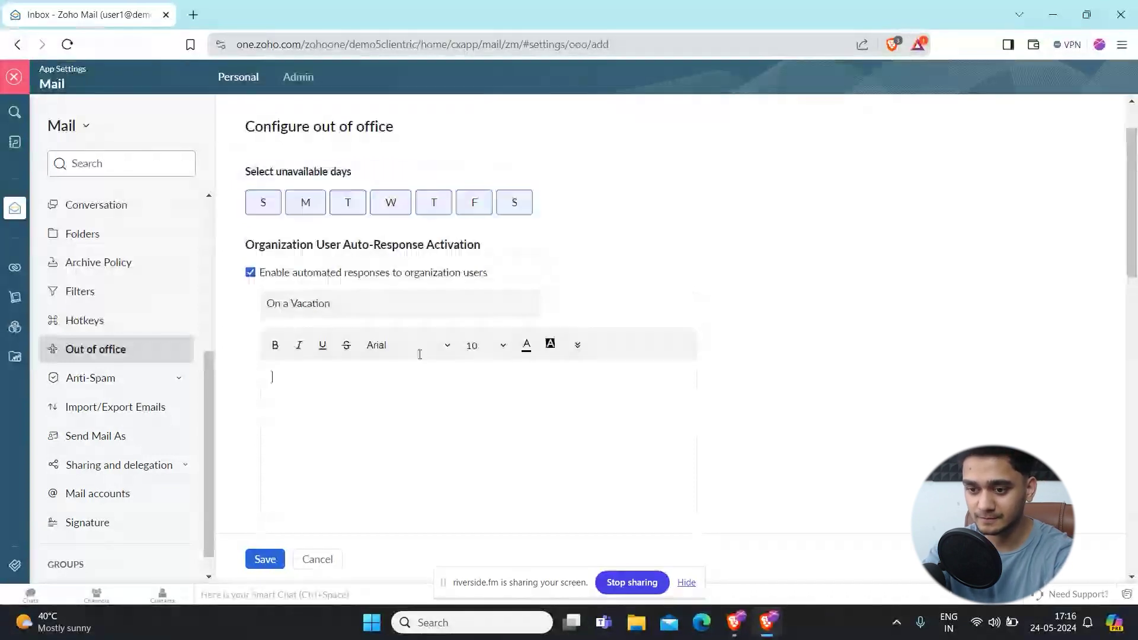
scroll(340, 408, "down", 1)
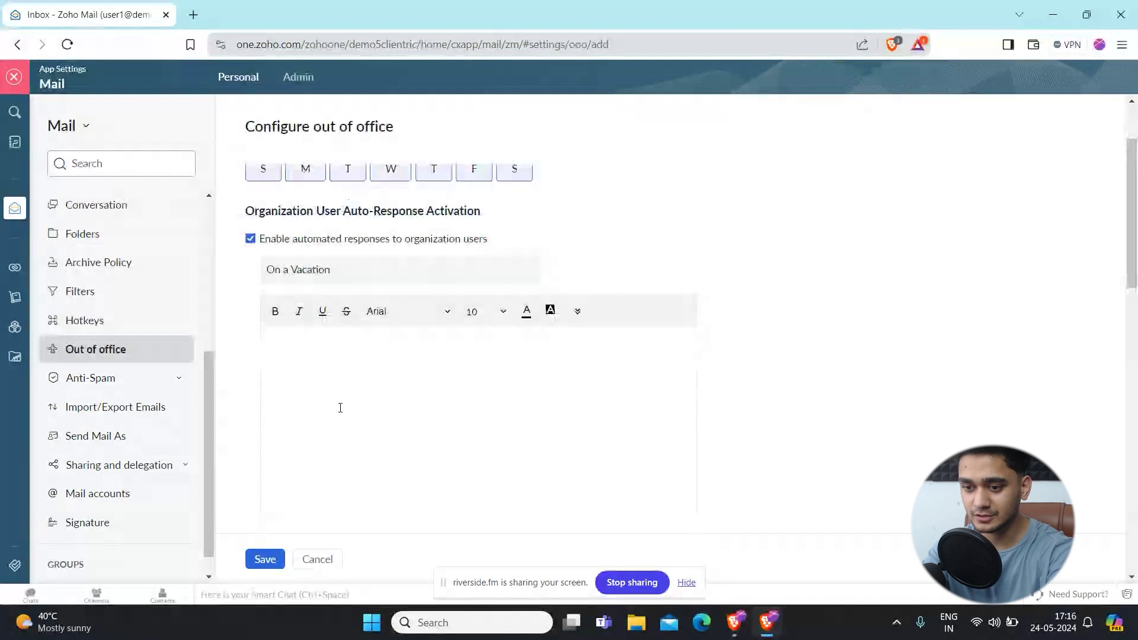
type("Hi ")
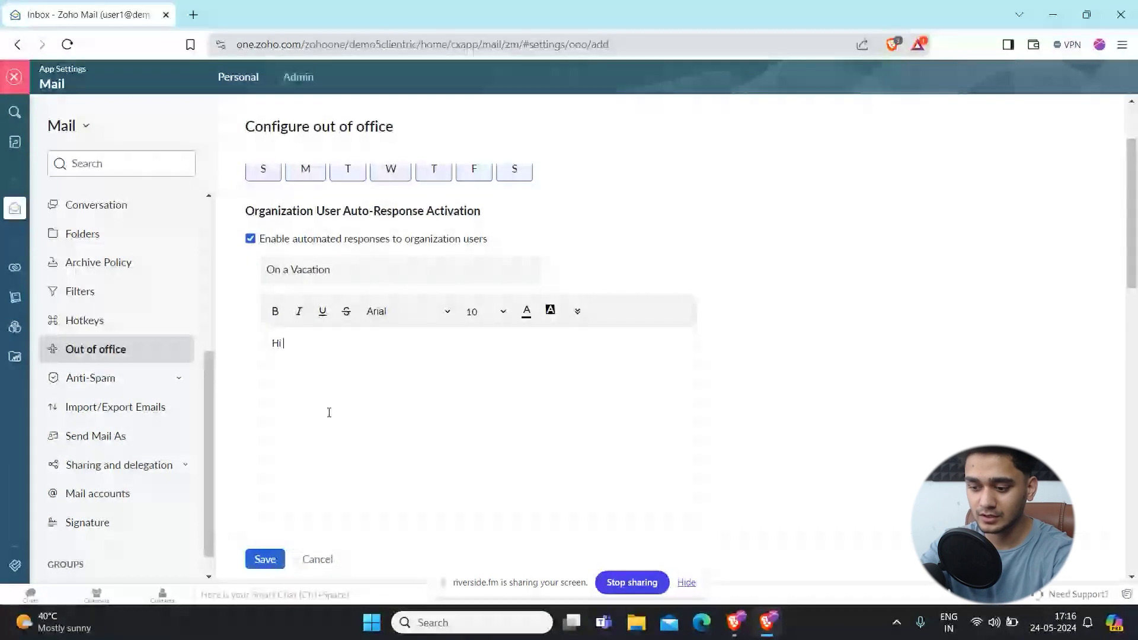
type("Te")
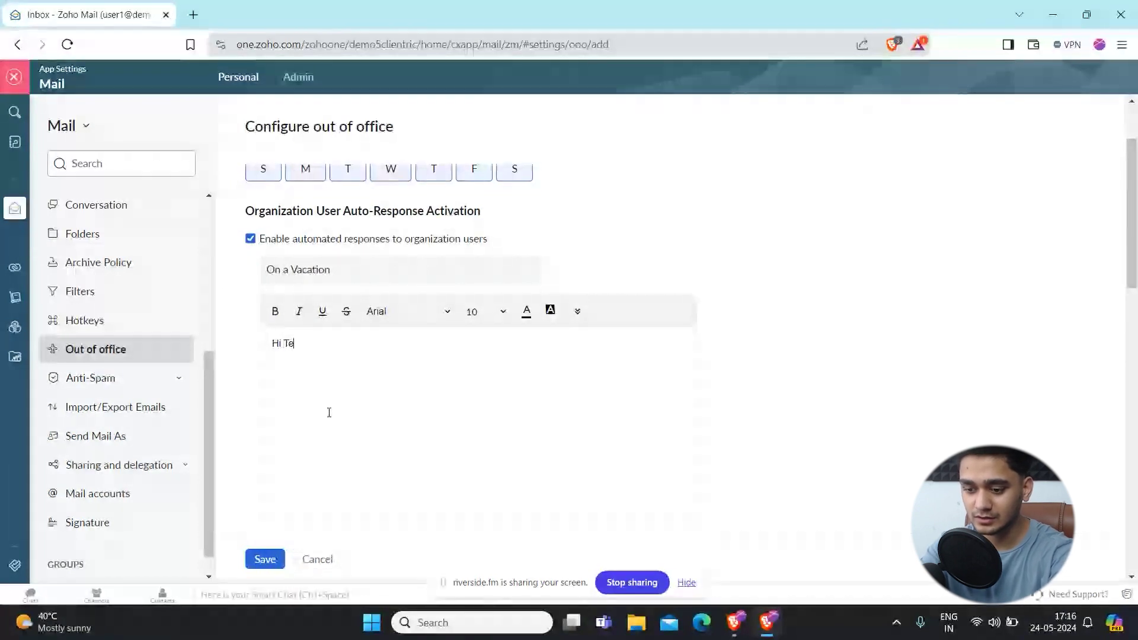
type("am,")
key("Return")
type("This")
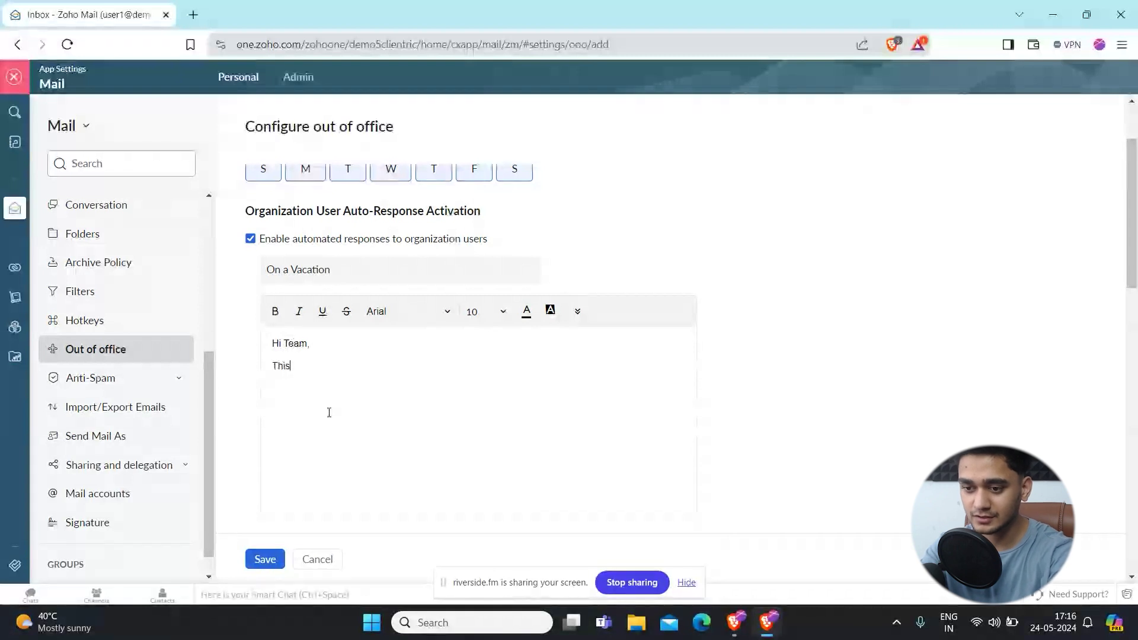
type(" is to inform t")
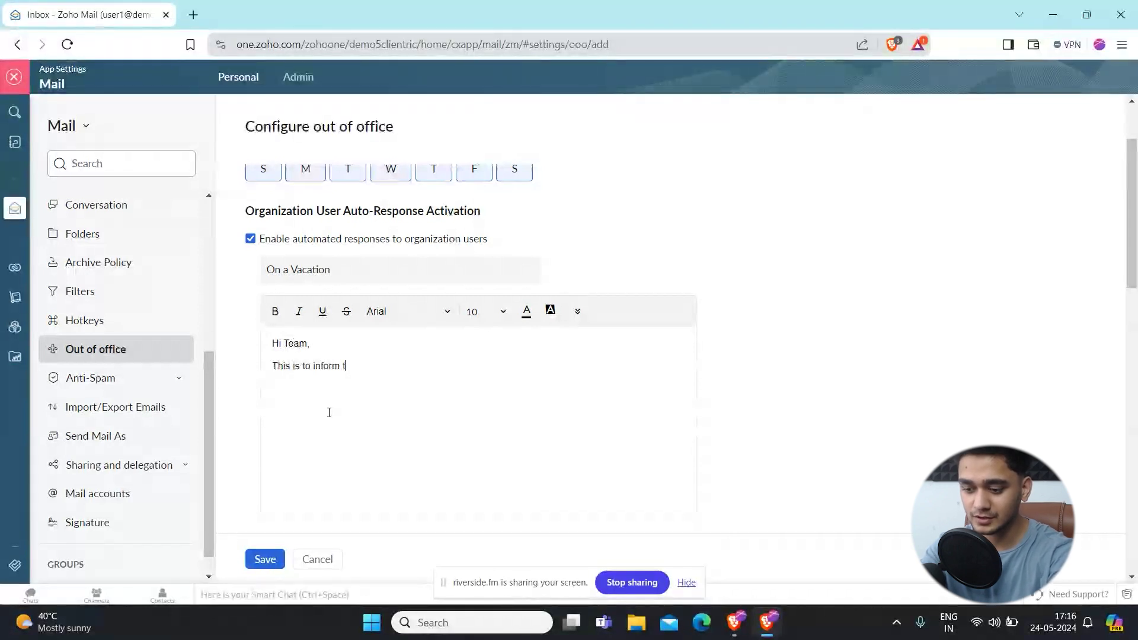
type("hat I will ")
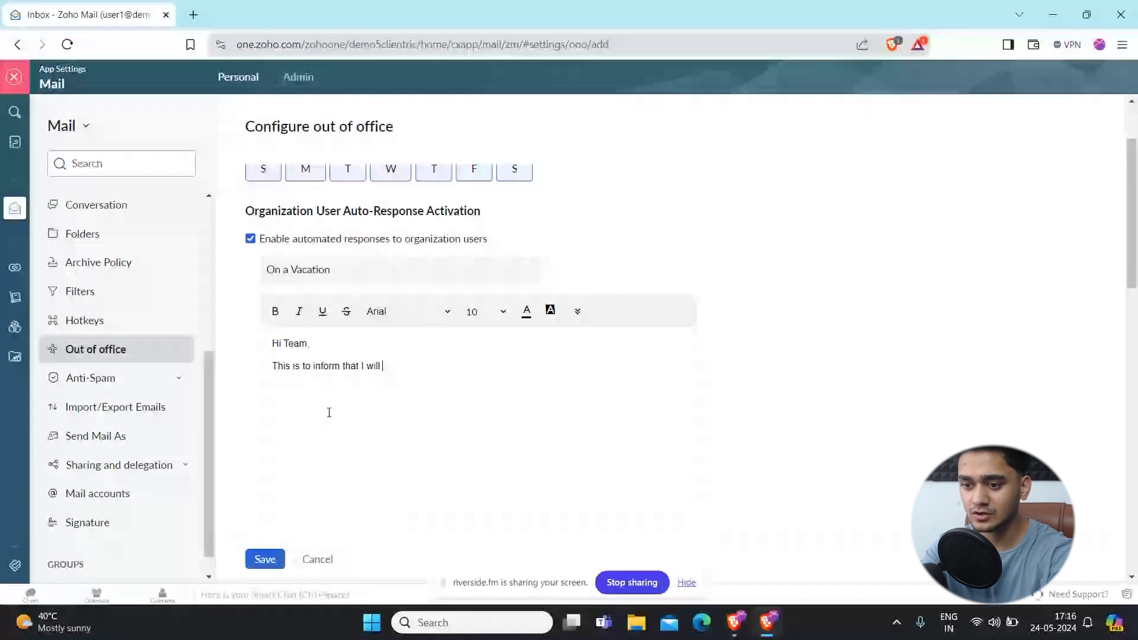
type("be out ")
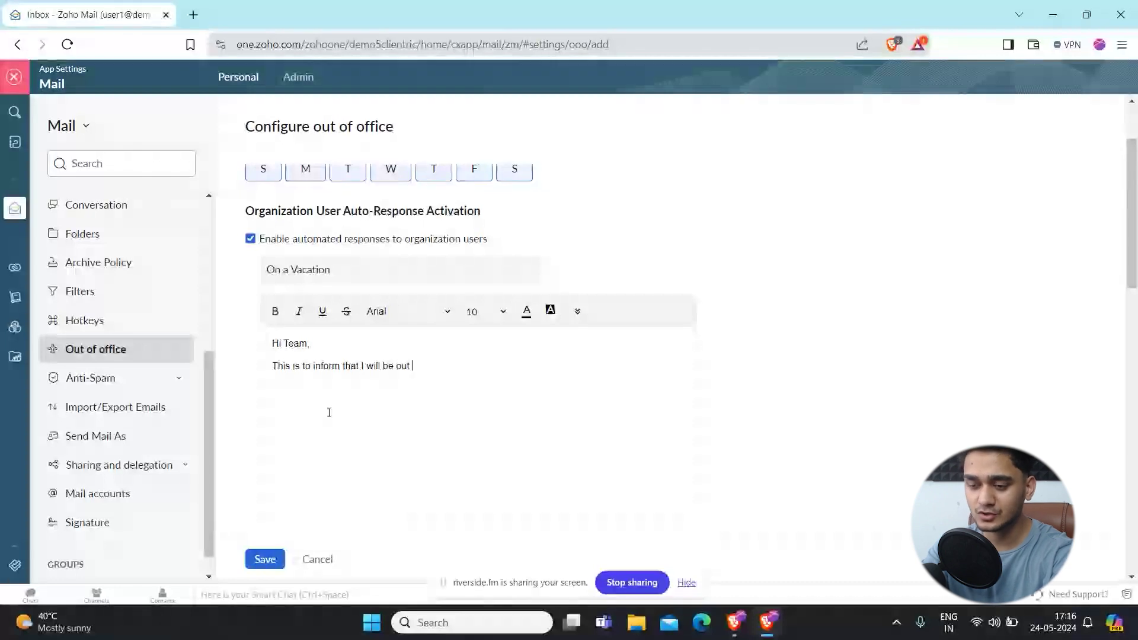
type("of off")
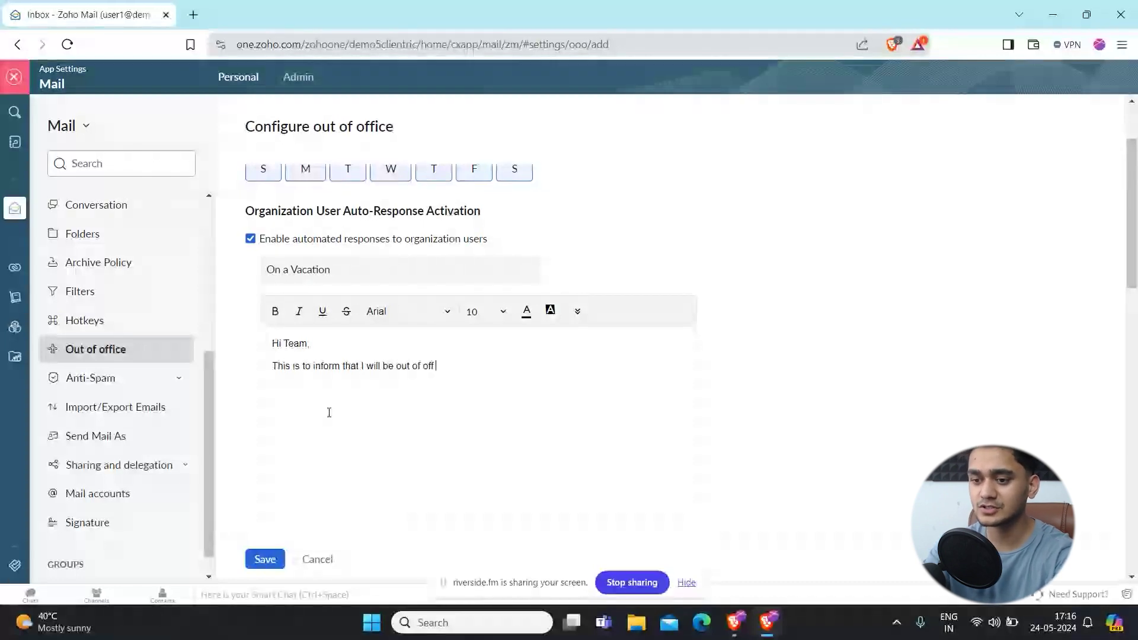
type("ice")
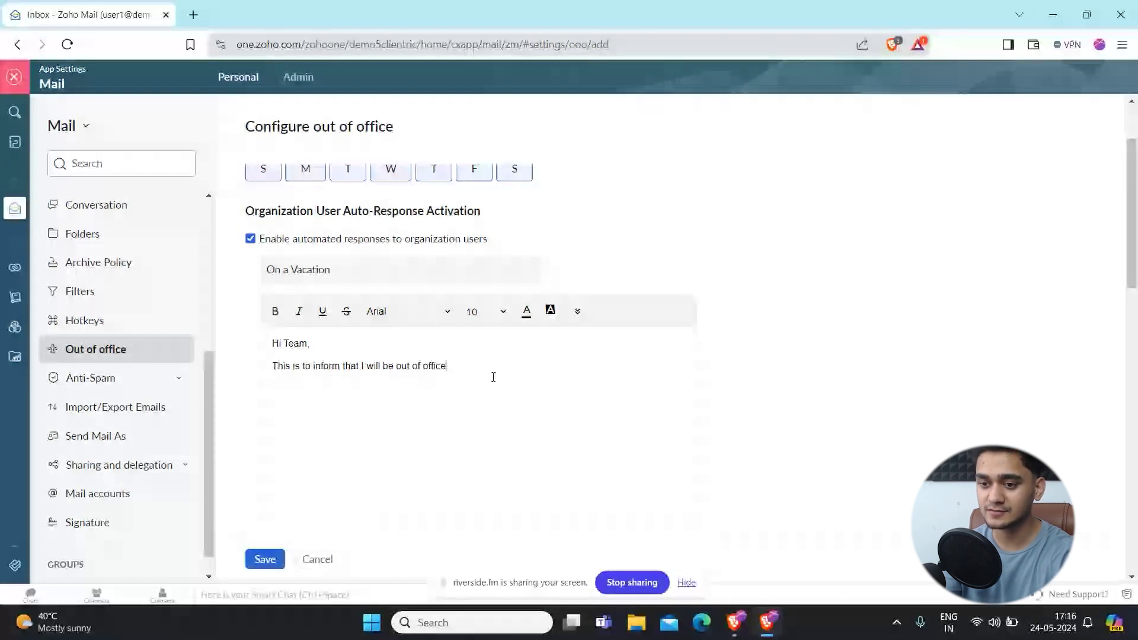
scroll(493, 377, "up", 1)
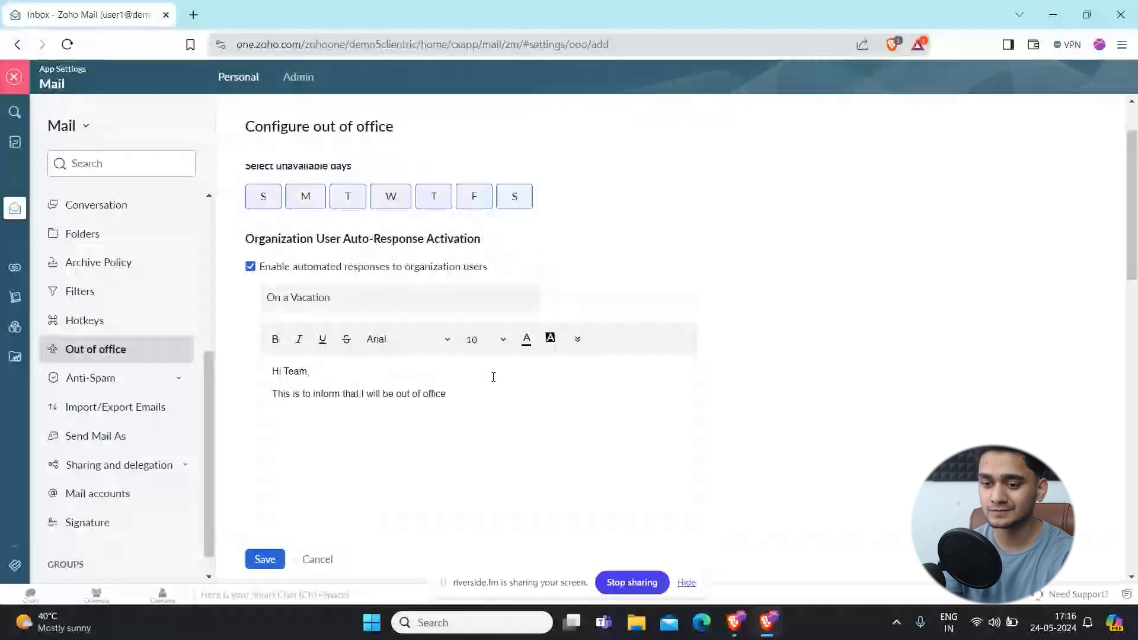
scroll(493, 377, "down", 2)
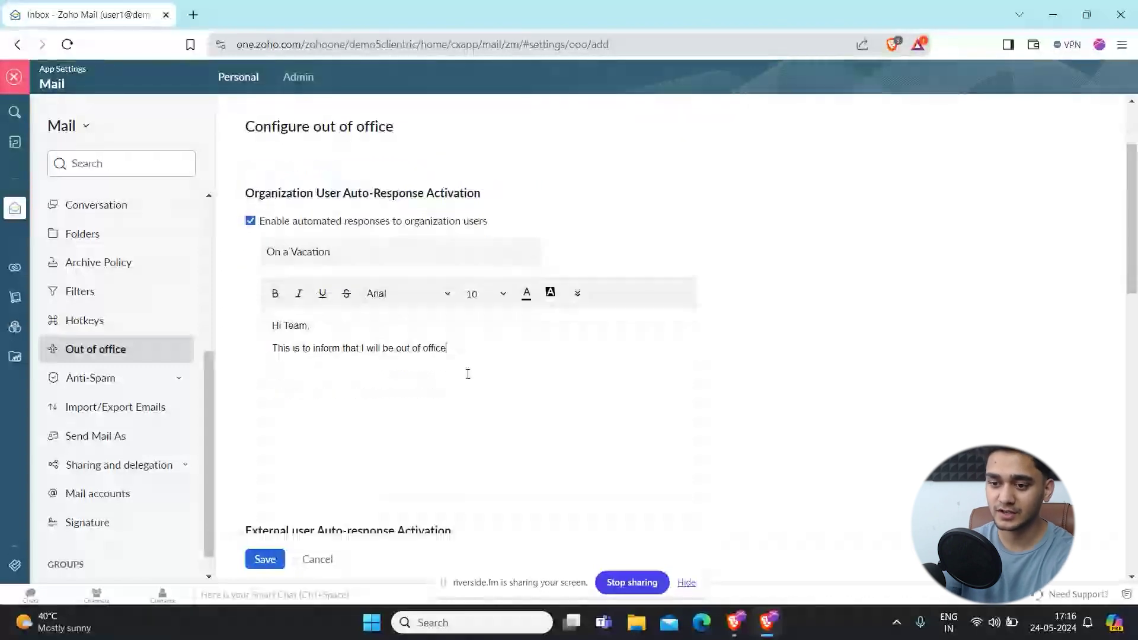
scroll(477, 416, "down", 3)
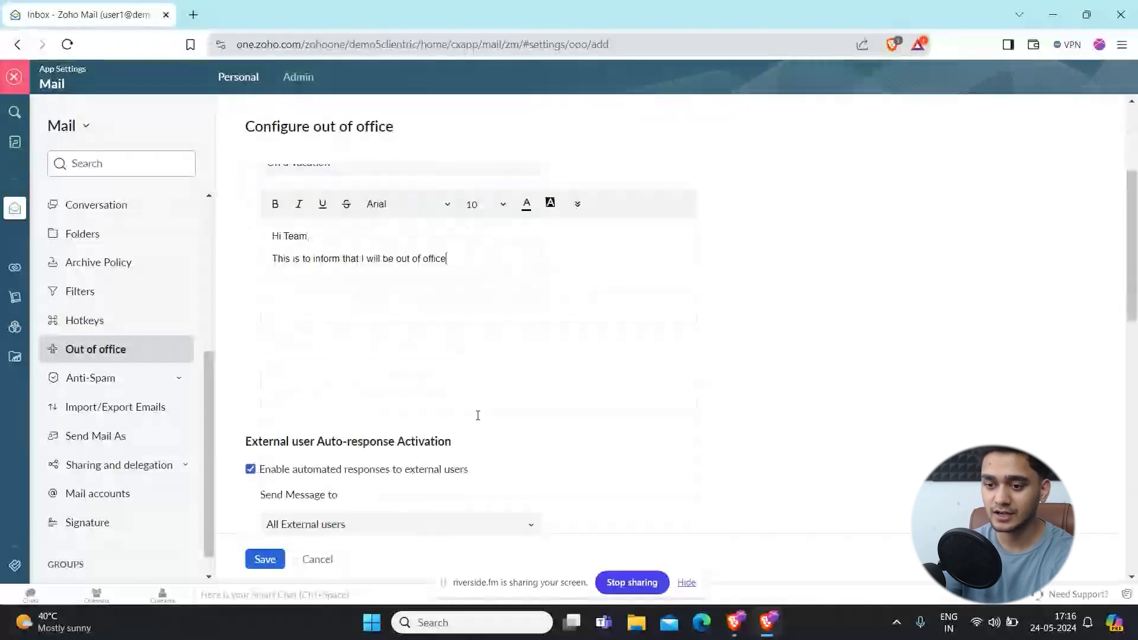
scroll(478, 415, "down", 3)
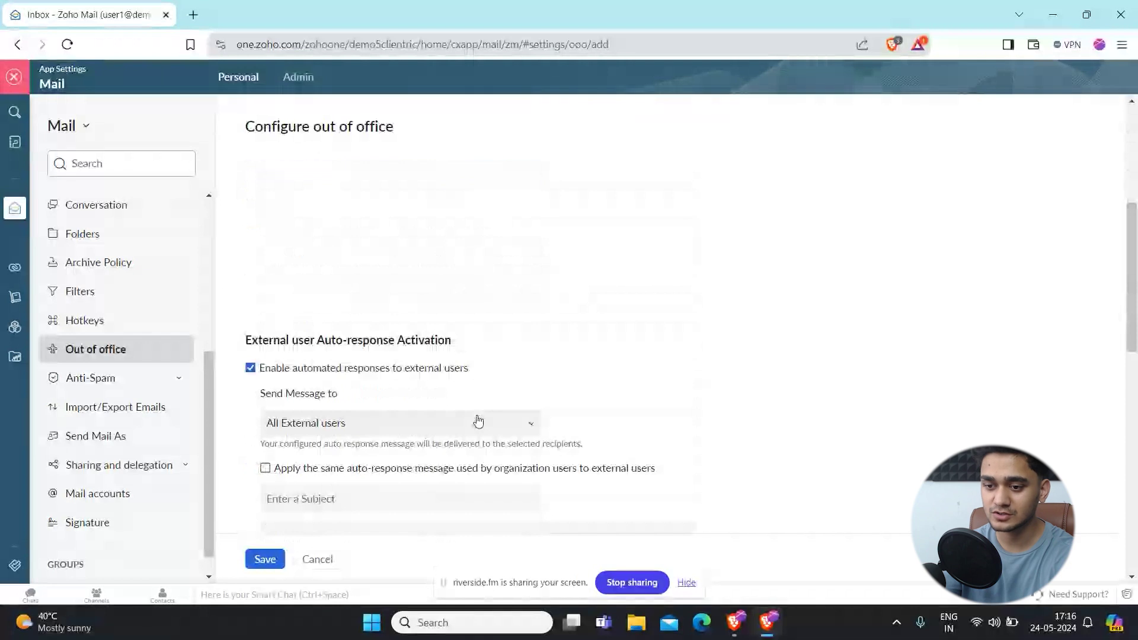
scroll(477, 420, "down", 1)
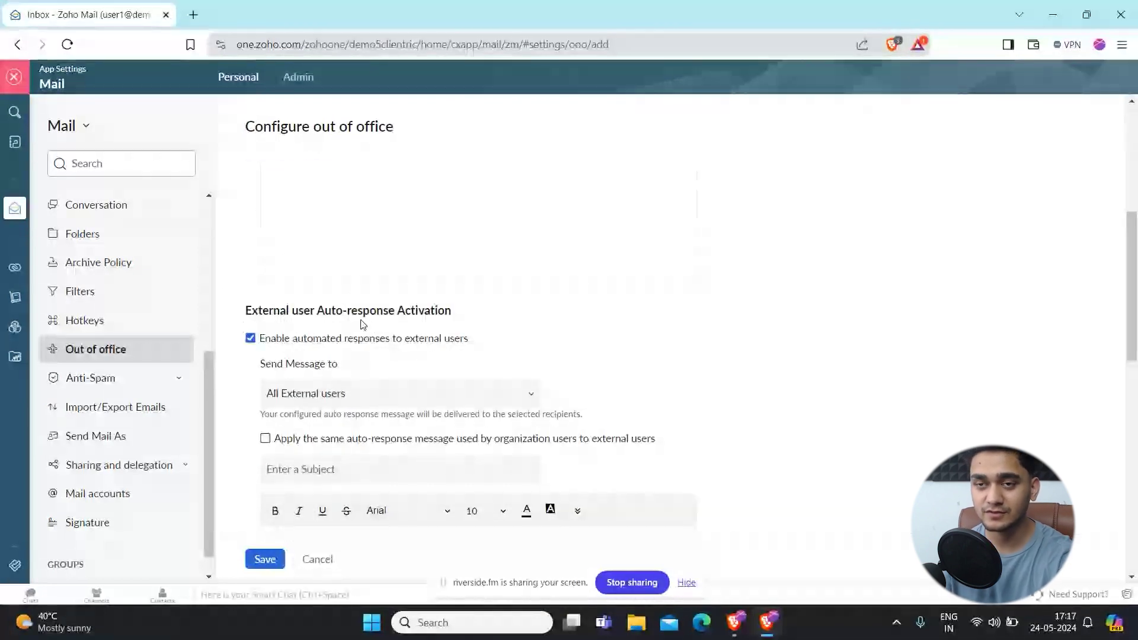
scroll(480, 390, "down", 1)
scroll(480, 389, "down", 1)
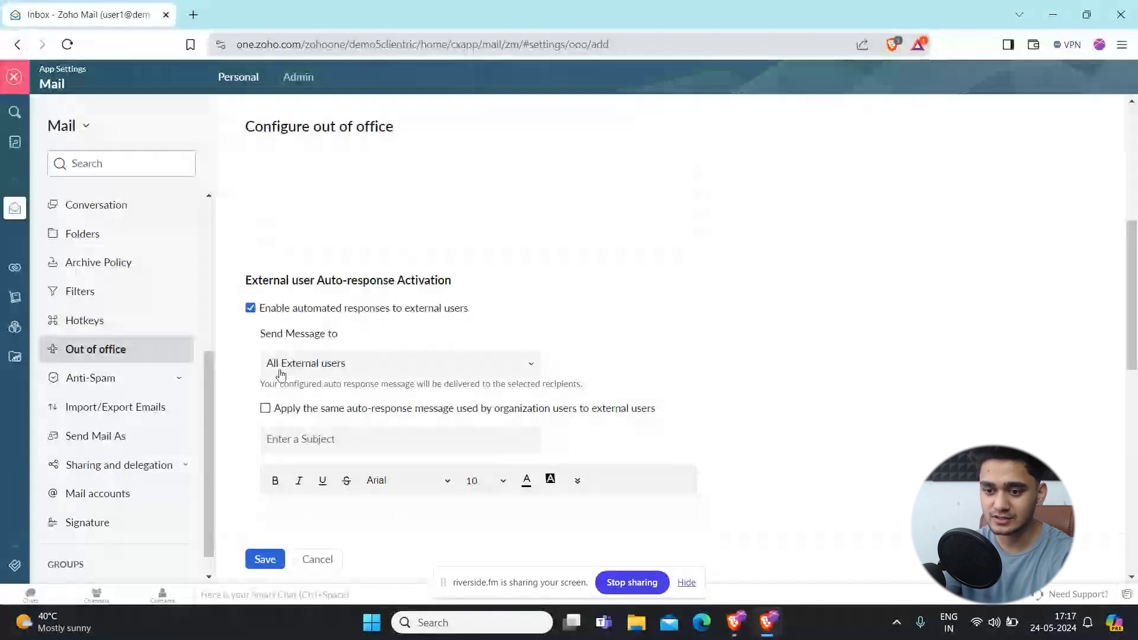
left_click(308, 363)
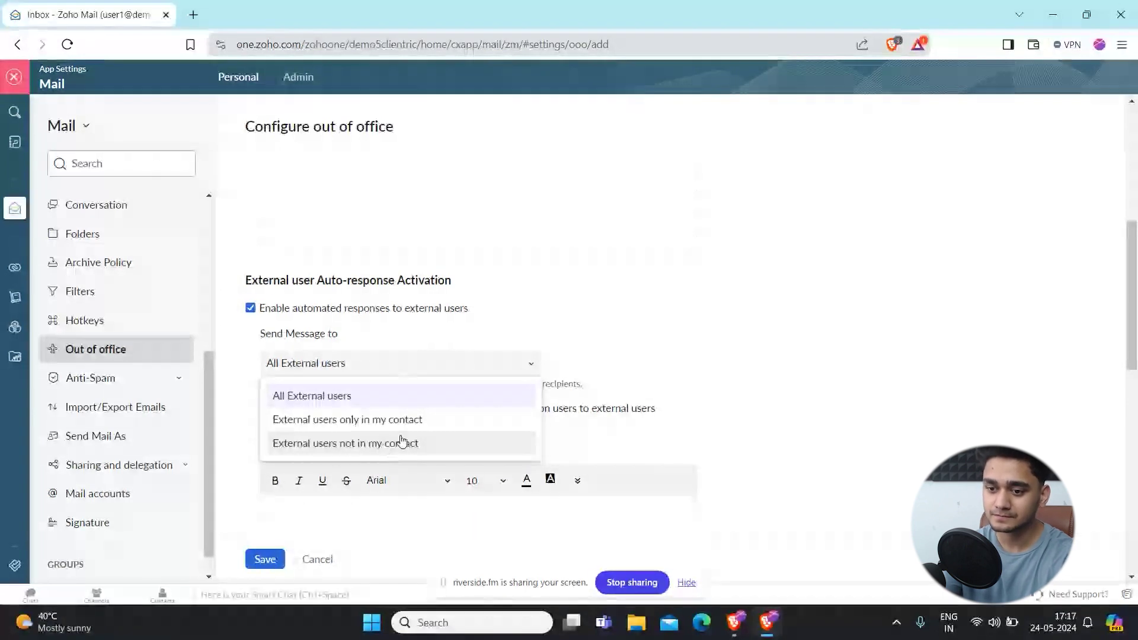
scroll(554, 400, "down", 2)
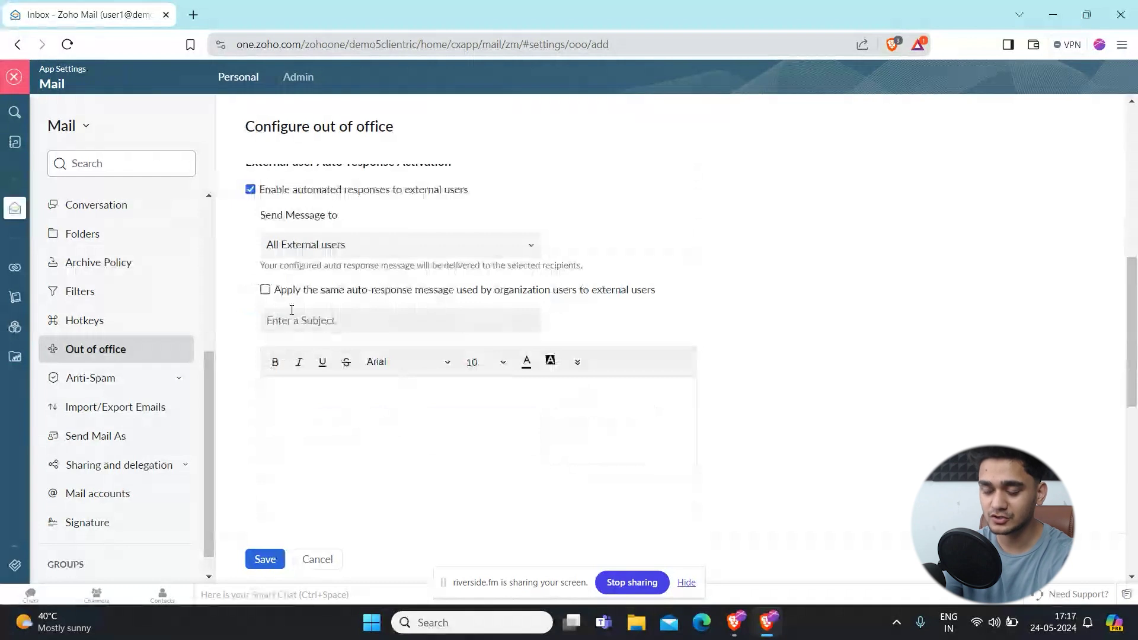
scroll(641, 288, "down", 1)
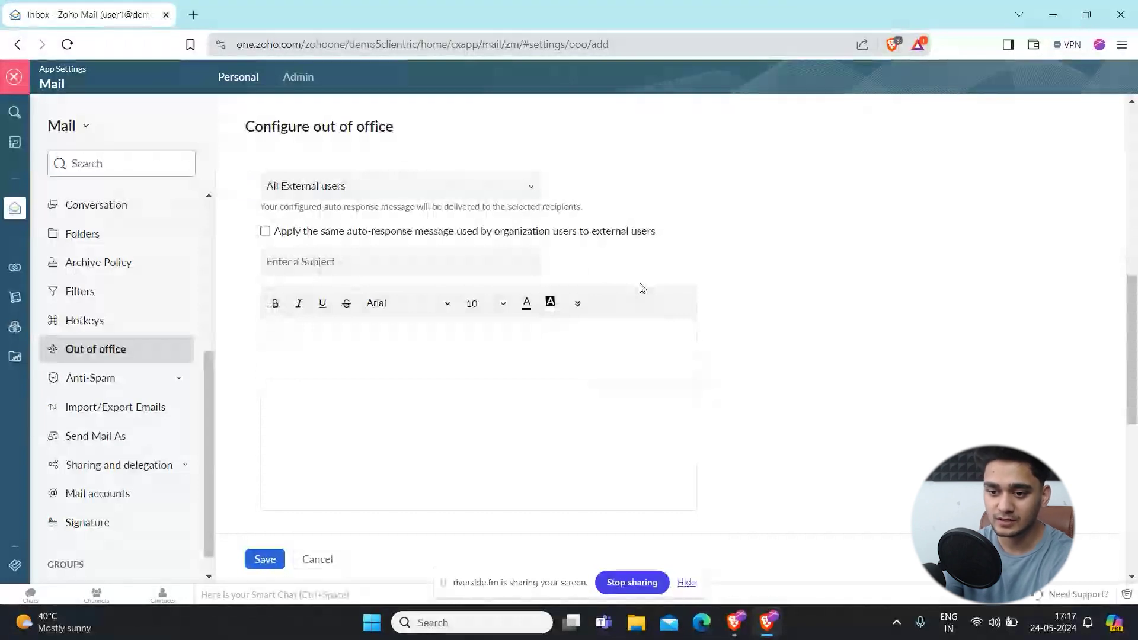
scroll(493, 393, "down", 2)
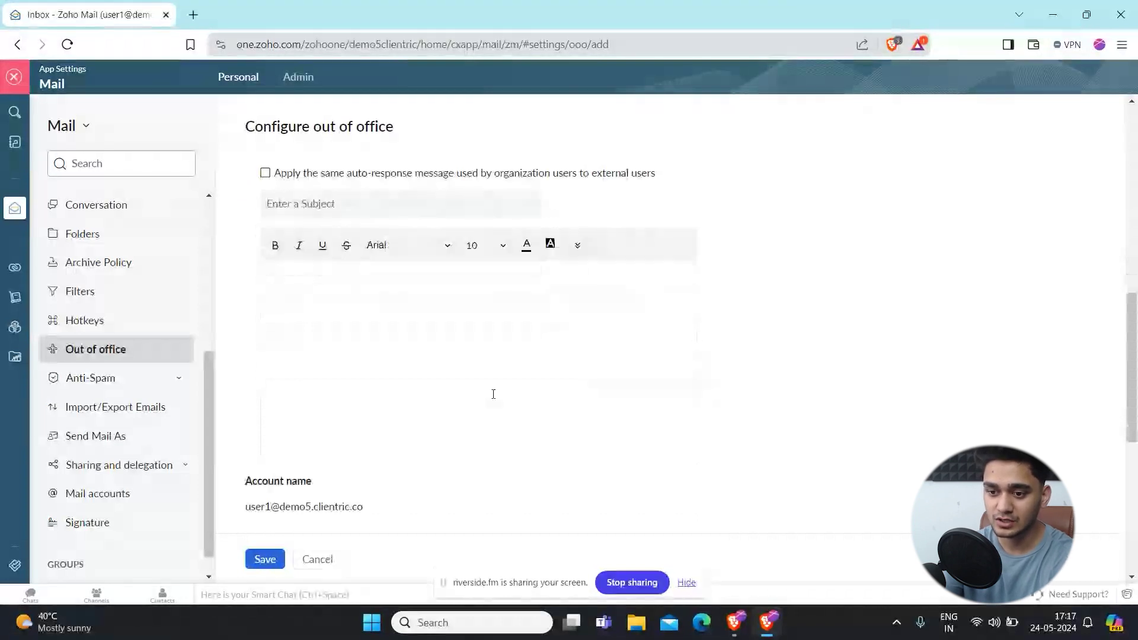
scroll(494, 399, "down", 2)
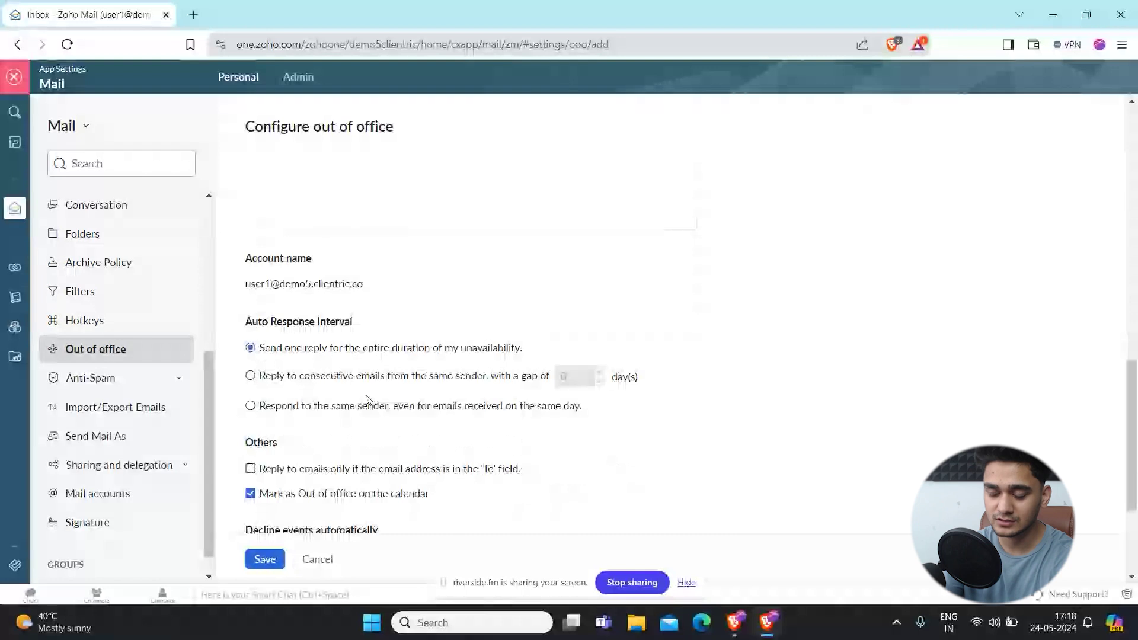
scroll(391, 401, "down", 1)
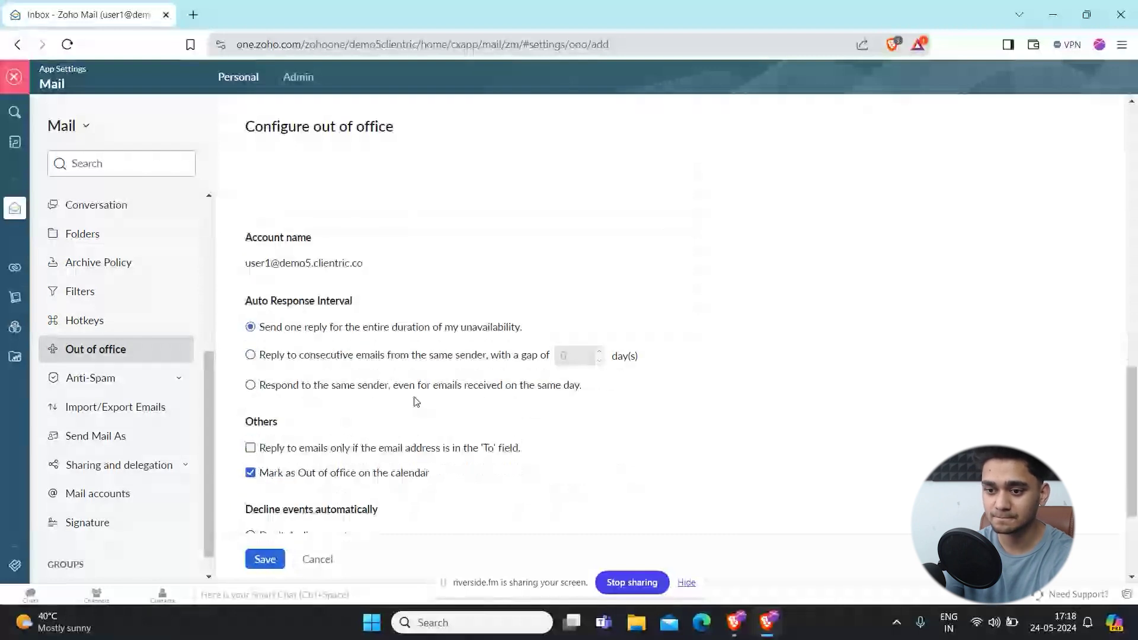
scroll(417, 402, "down", 1)
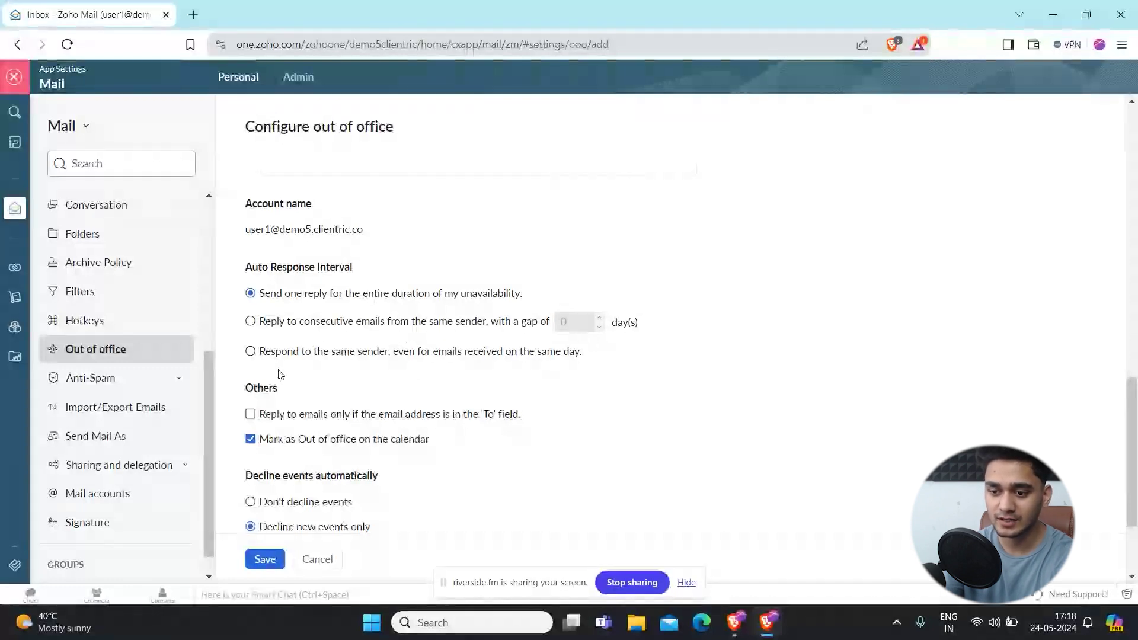
scroll(361, 382, "down", 1)
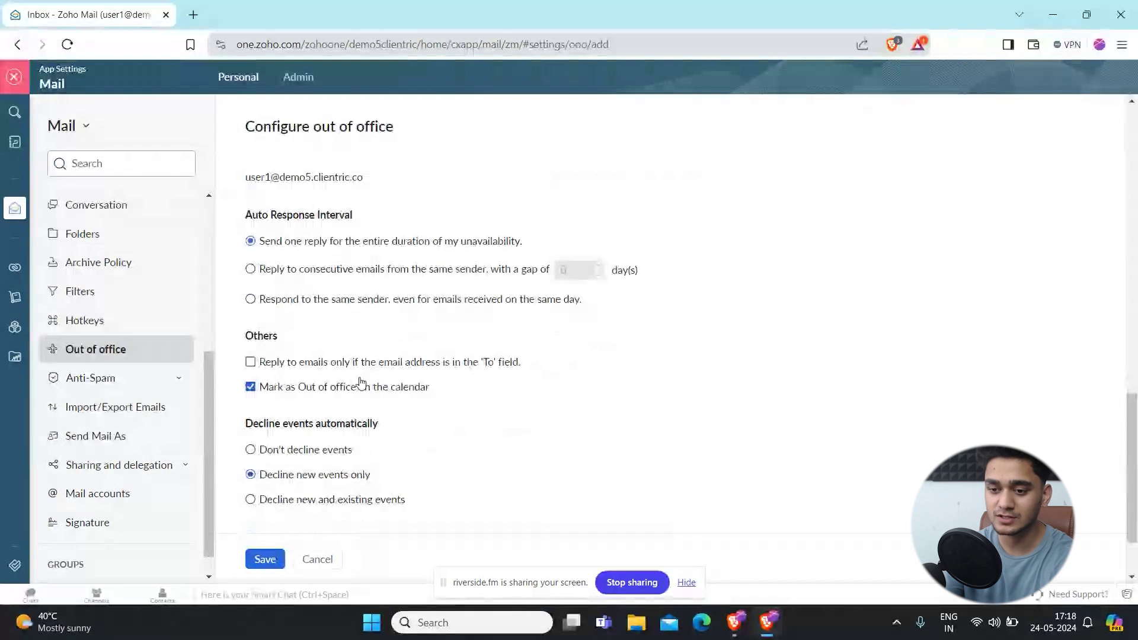
scroll(361, 383, "down", 2)
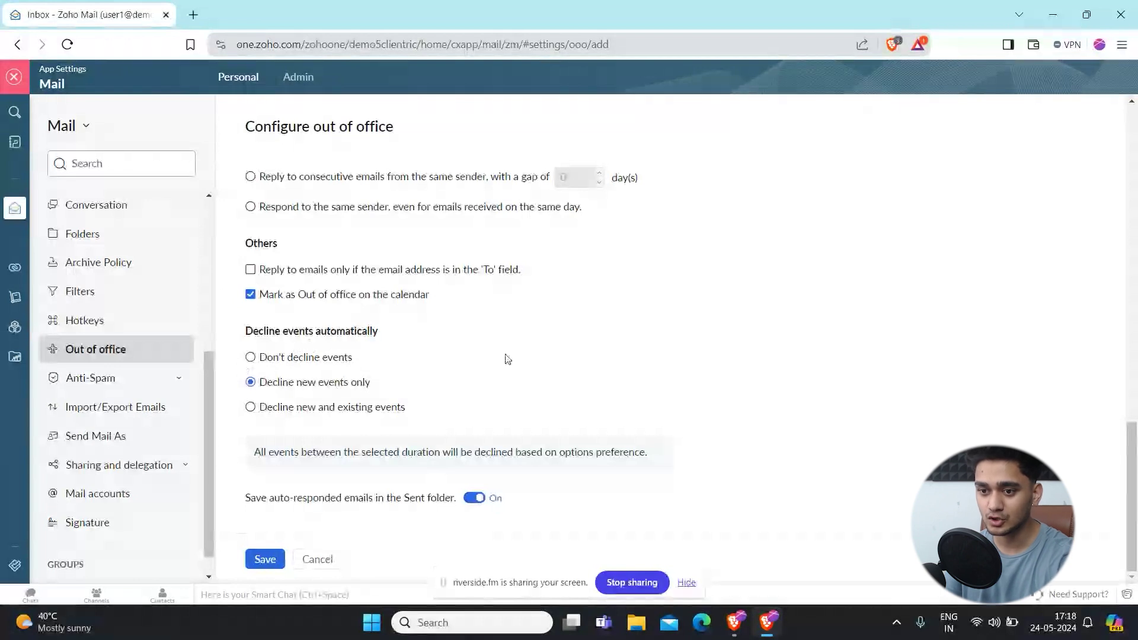
scroll(507, 358, "up", 4)
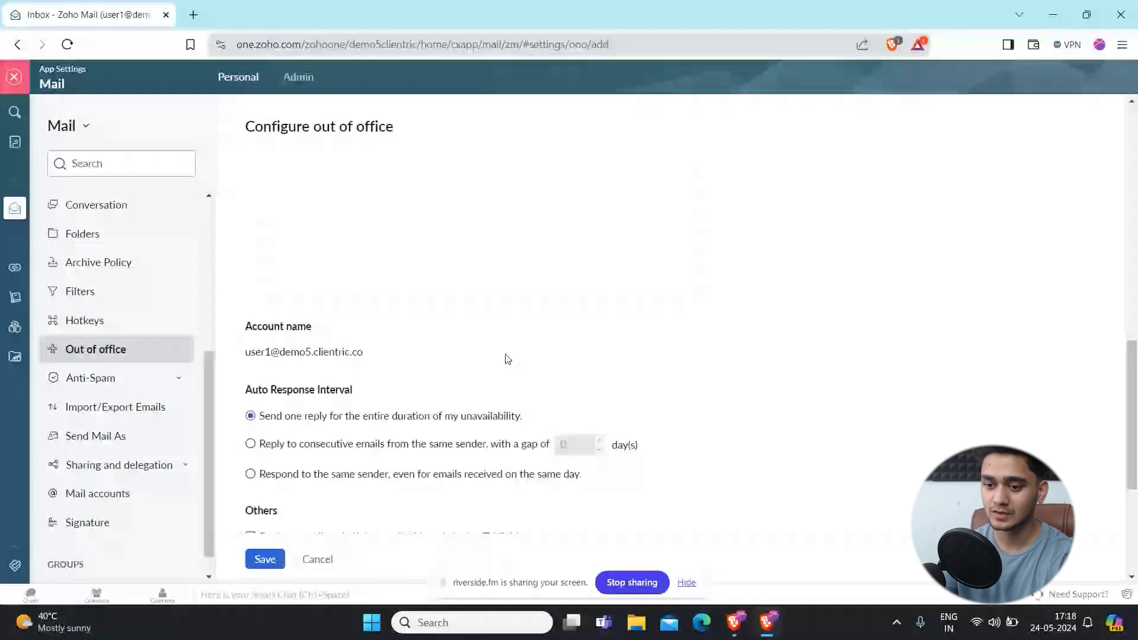
Scroll back to the top of the form to review the 06/10–06/20/2024 duration.
scroll(508, 359, "up", 4)
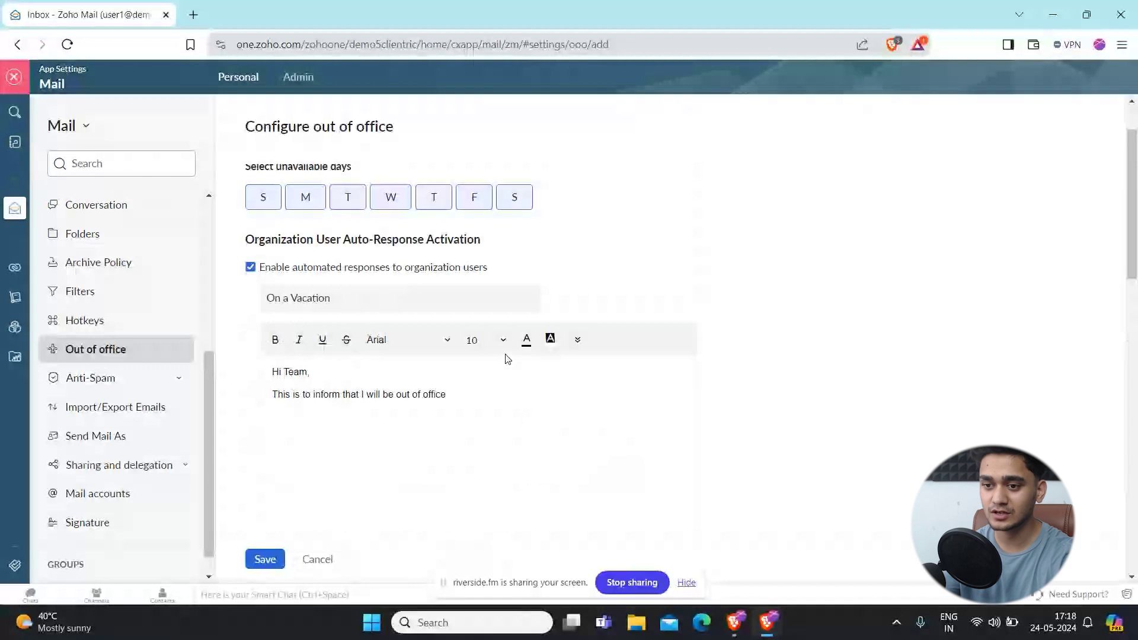
scroll(508, 359, "up", 1)
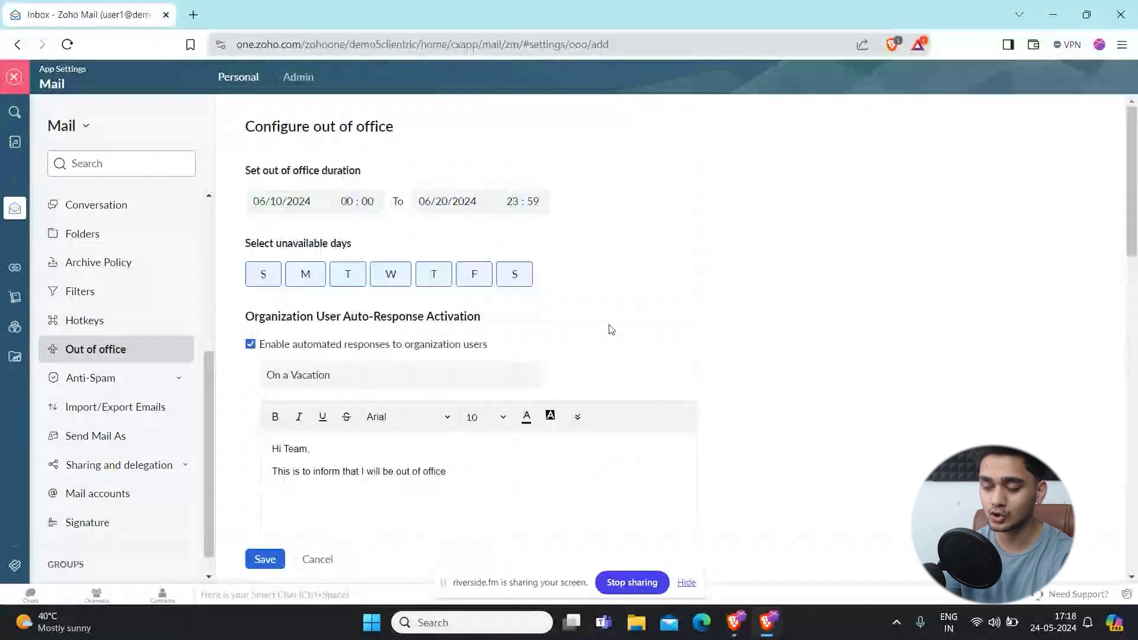